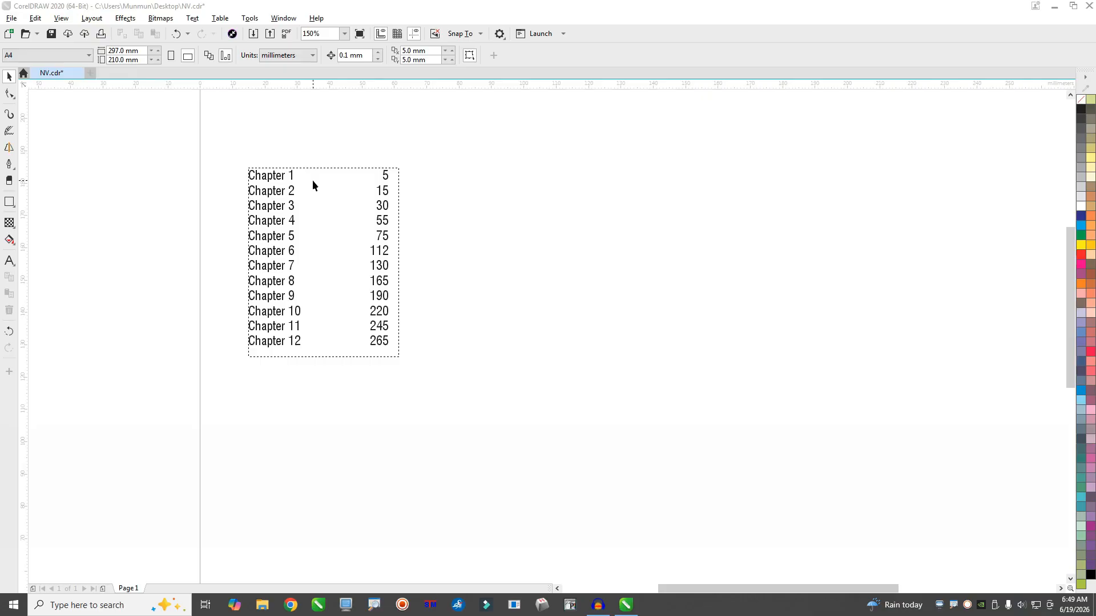
Select all the text in the chapter list's paragraph text frame
{"action": "scroll", "coordinate": [313, 180], "scroll_direction": "up", "scroll_amount": 3}
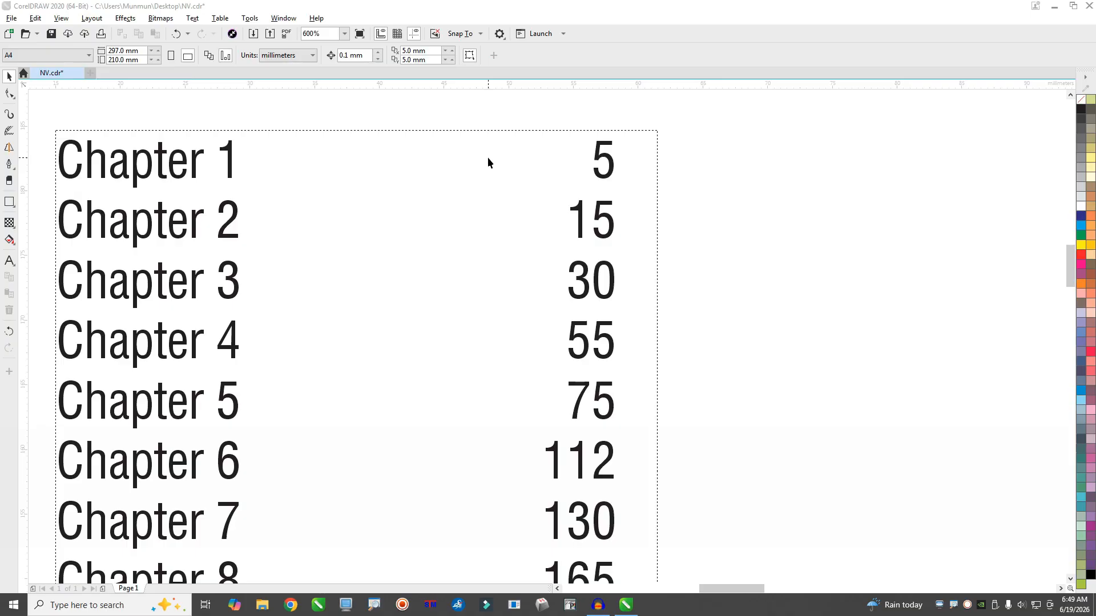
{"action": "scroll", "coordinate": [402, 179], "scroll_direction": "down", "scroll_amount": 2}
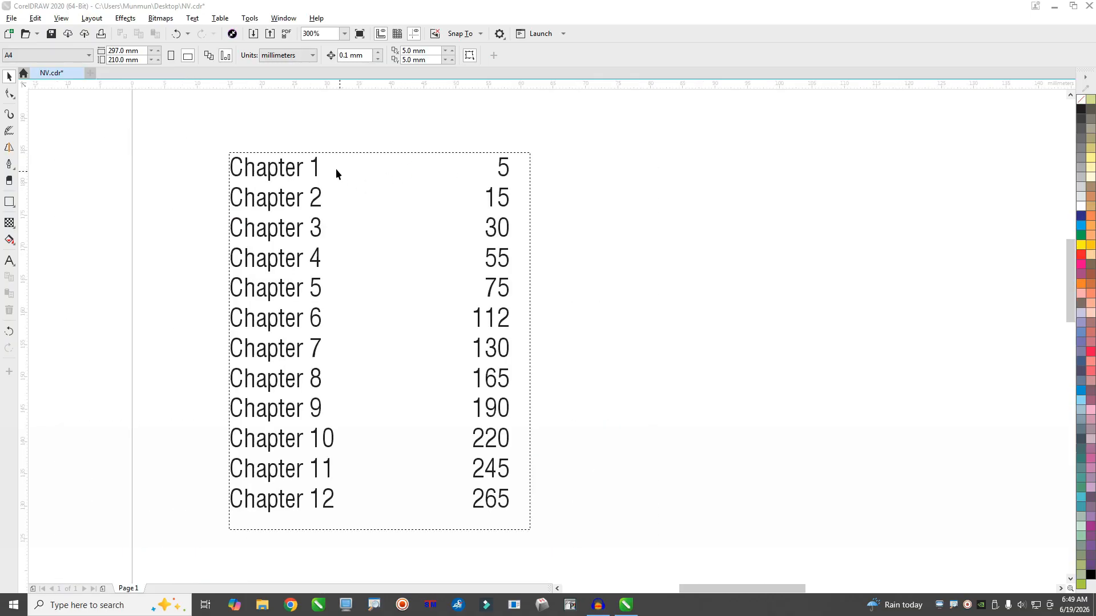
{"action": "scroll", "coordinate": [340, 169], "scroll_direction": "up", "scroll_amount": 2}
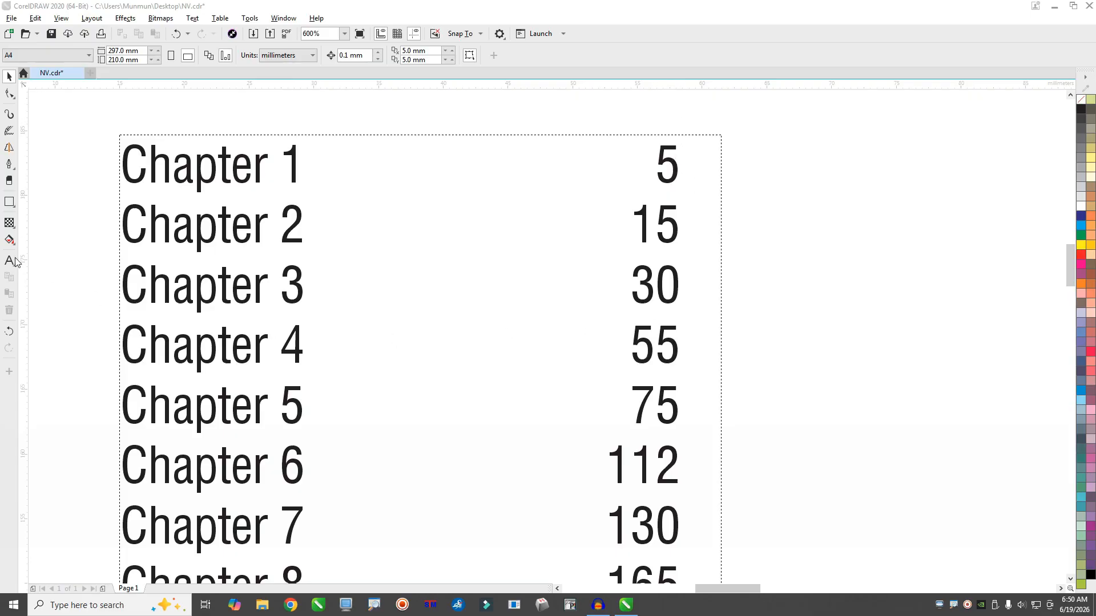
{"action": "double_click", "coordinate": [276, 255]}
{"action": "key", "text": "ctrl+a"}
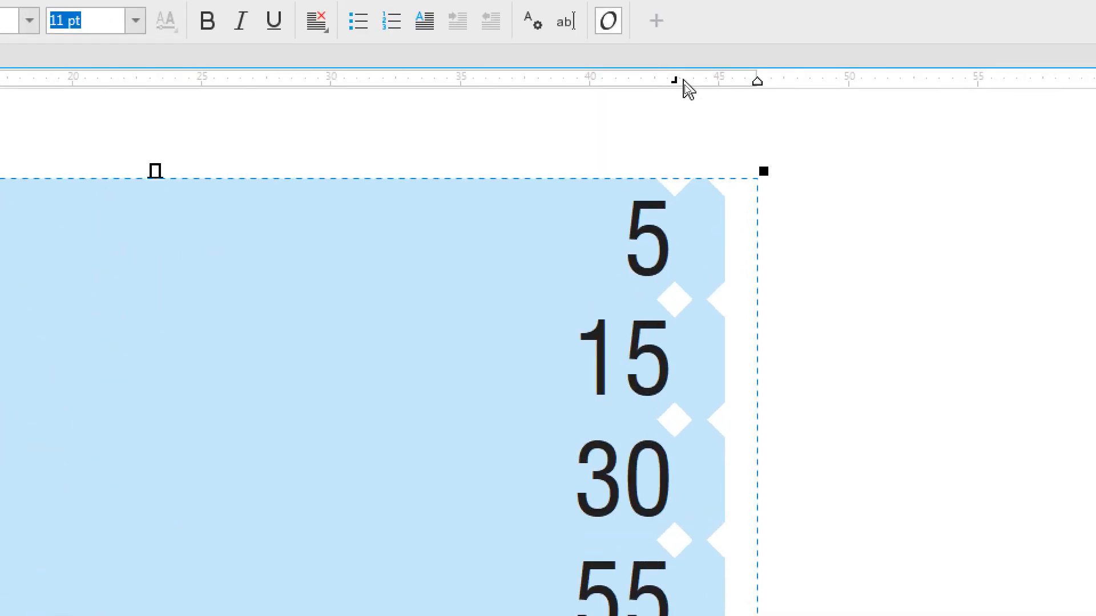
Open the tab settings for the selected chapter list and move the dialog clear of the page numbers
{"action": "left_click", "coordinate": [683, 80]}
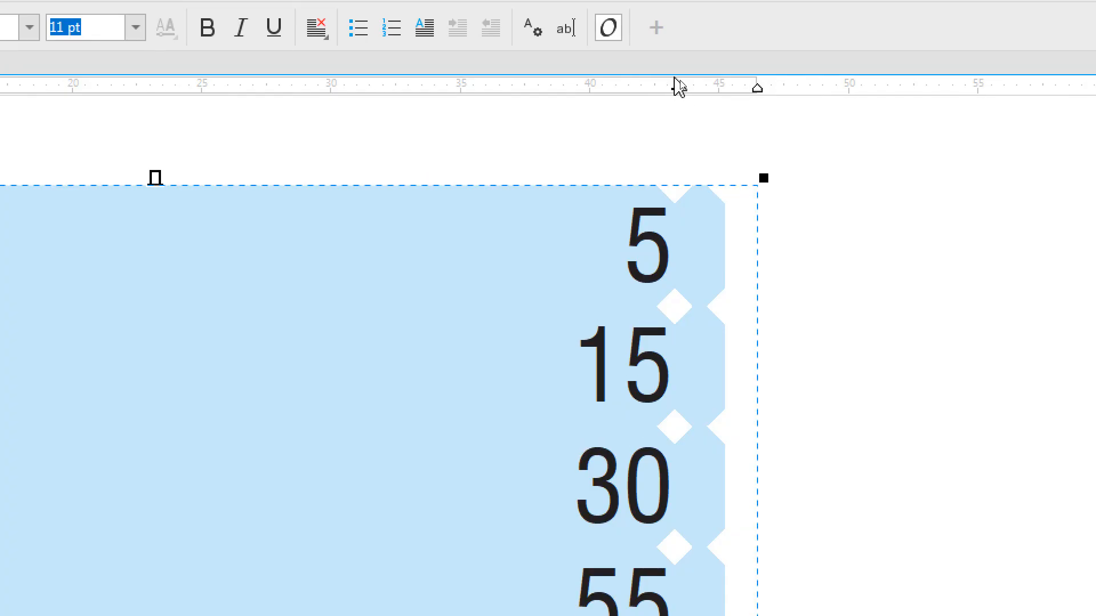
{"action": "scroll", "coordinate": [589, 214], "scroll_direction": "down", "scroll_amount": 2}
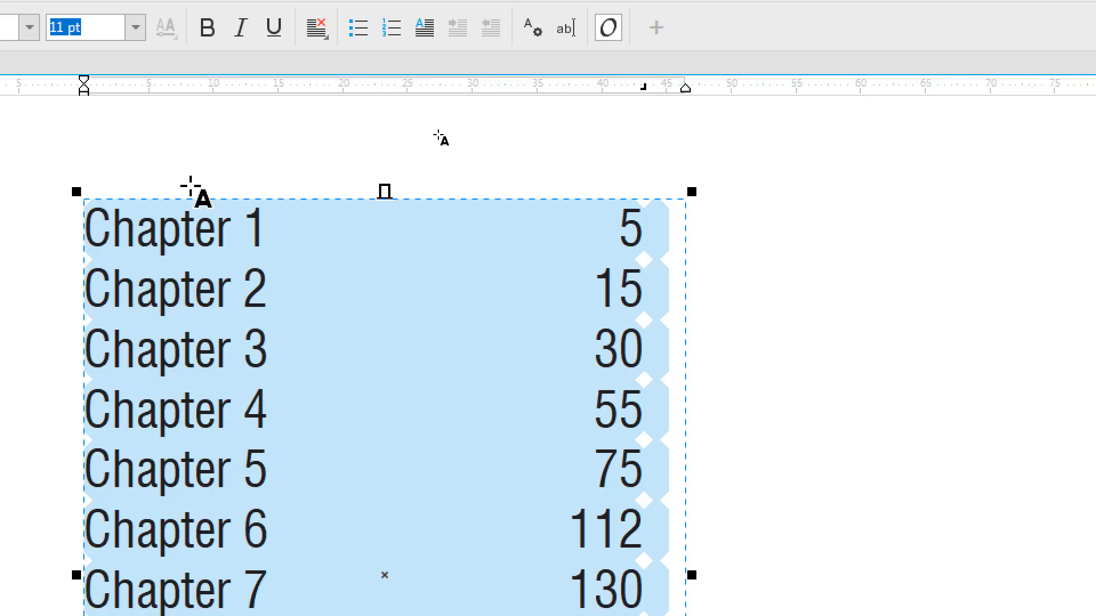
{"action": "scroll", "coordinate": [190, 185], "scroll_direction": "down", "scroll_amount": 3}
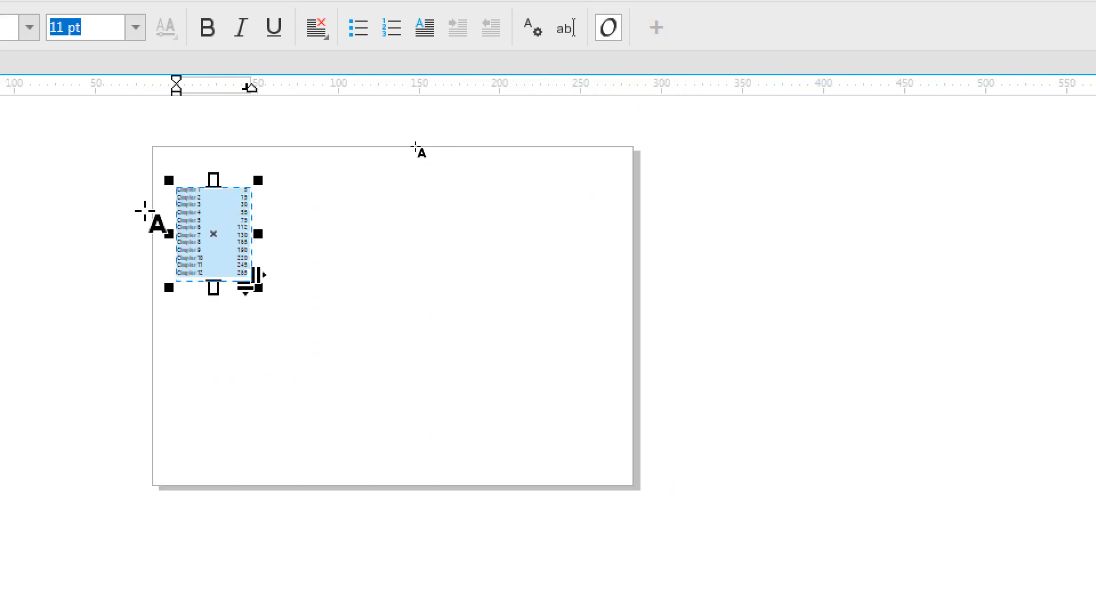
{"action": "scroll", "coordinate": [163, 210], "scroll_direction": "up", "scroll_amount": 1}
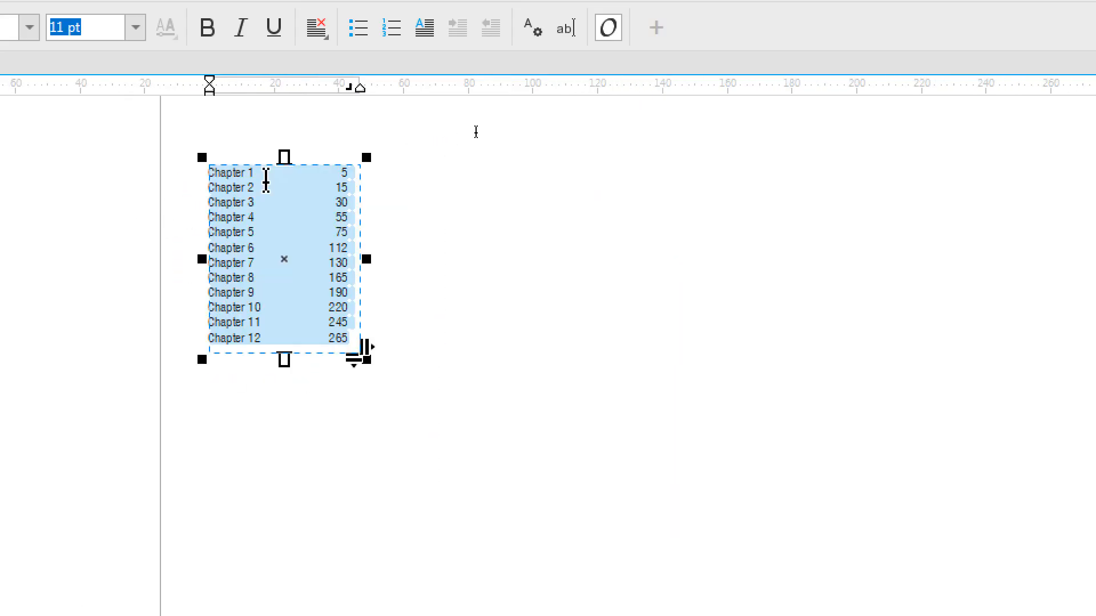
{"action": "key", "text": "ctrl"}
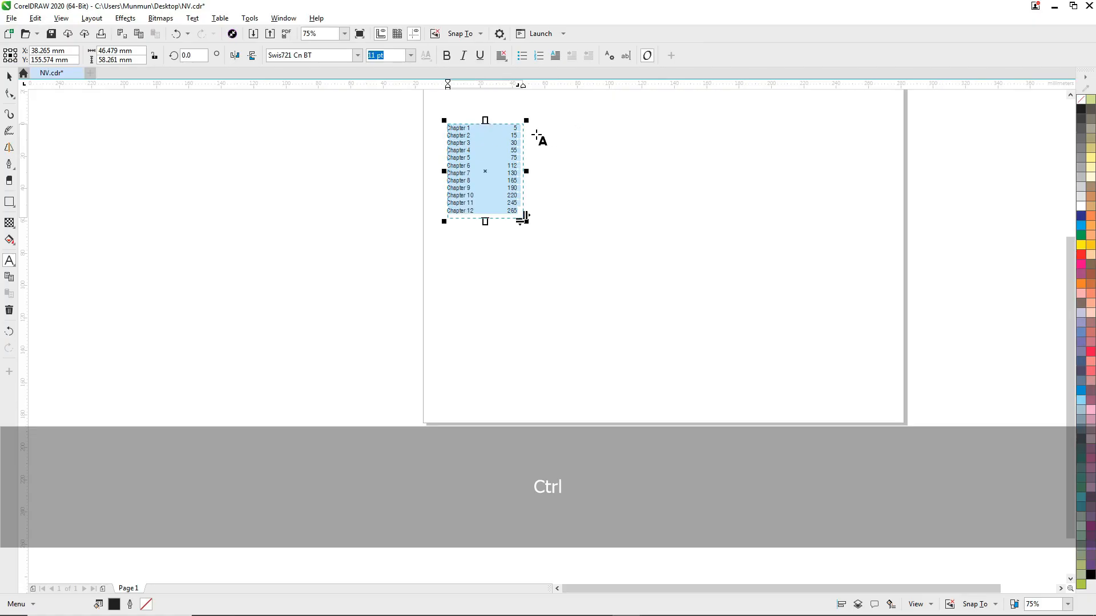
{"action": "scroll", "coordinate": [502, 129], "scroll_direction": "up", "scroll_amount": 4}
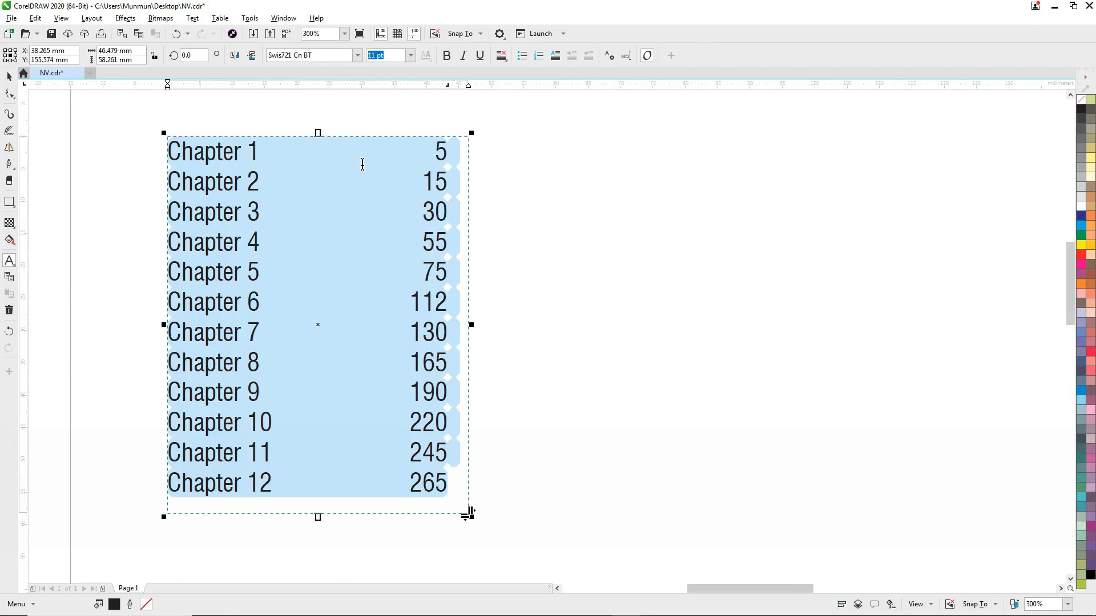
{"action": "left_click", "coordinate": [202, 20]}
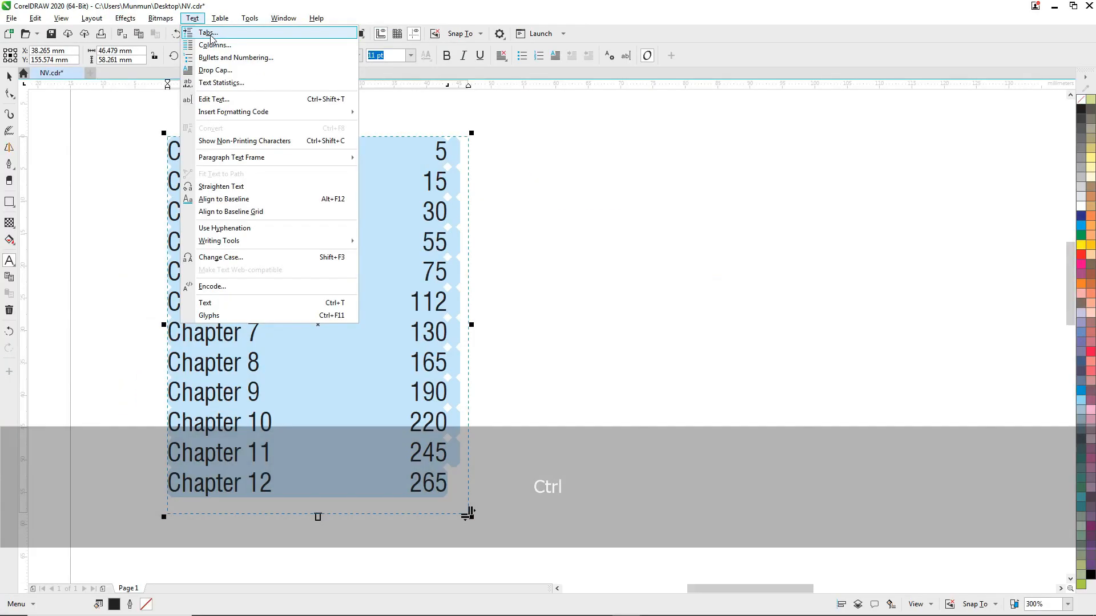
{"action": "left_click", "coordinate": [212, 71]}
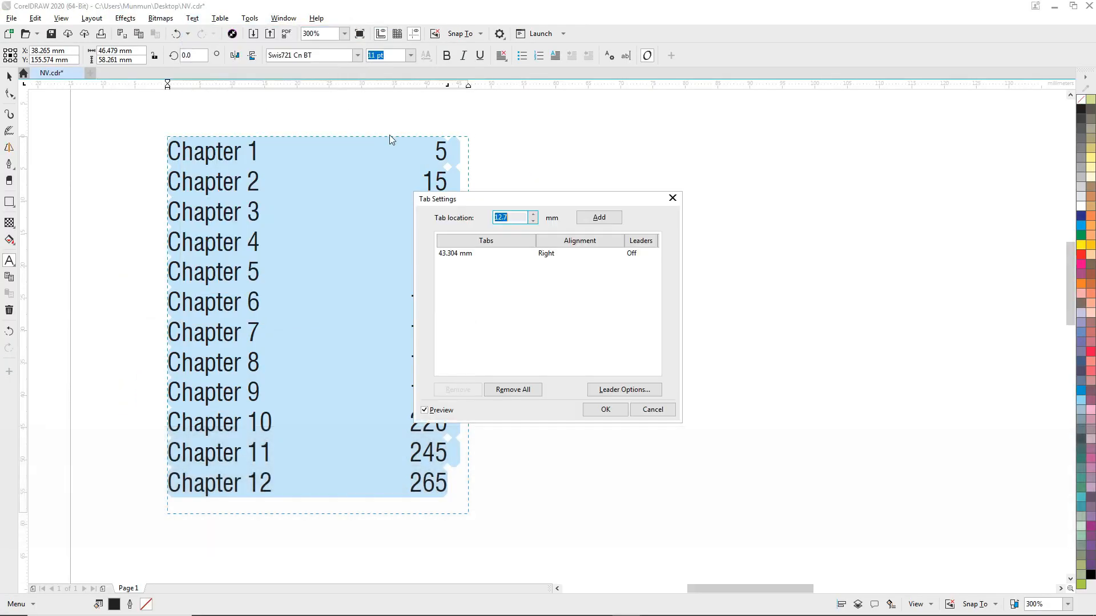
{"action": "left_click_drag", "start_coordinate": [496, 203], "coordinate": [201, 200]}
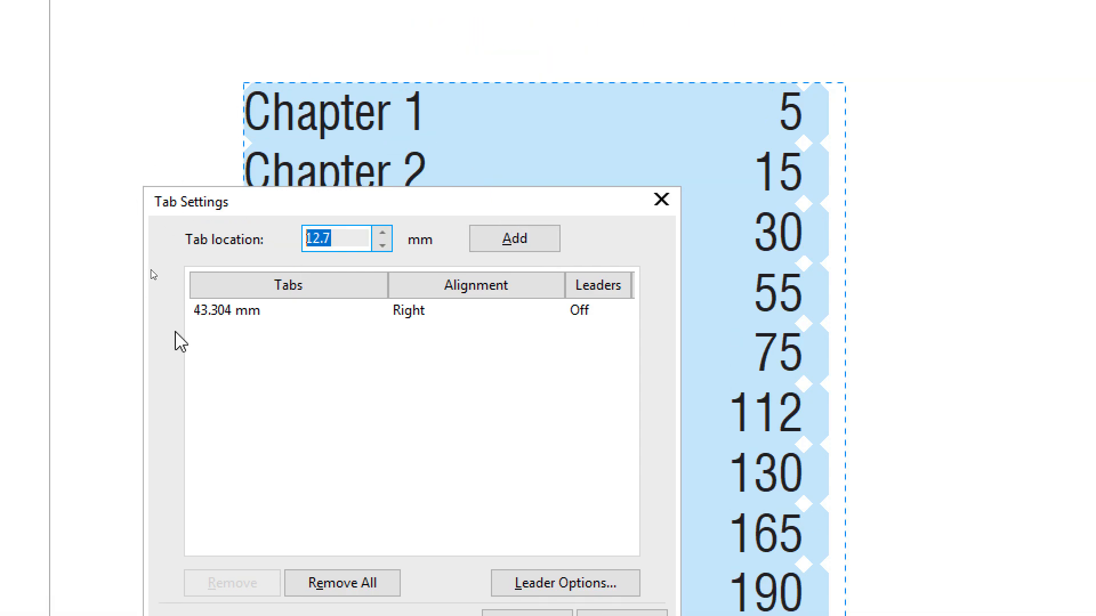
{"action": "left_click", "coordinate": [247, 246]}
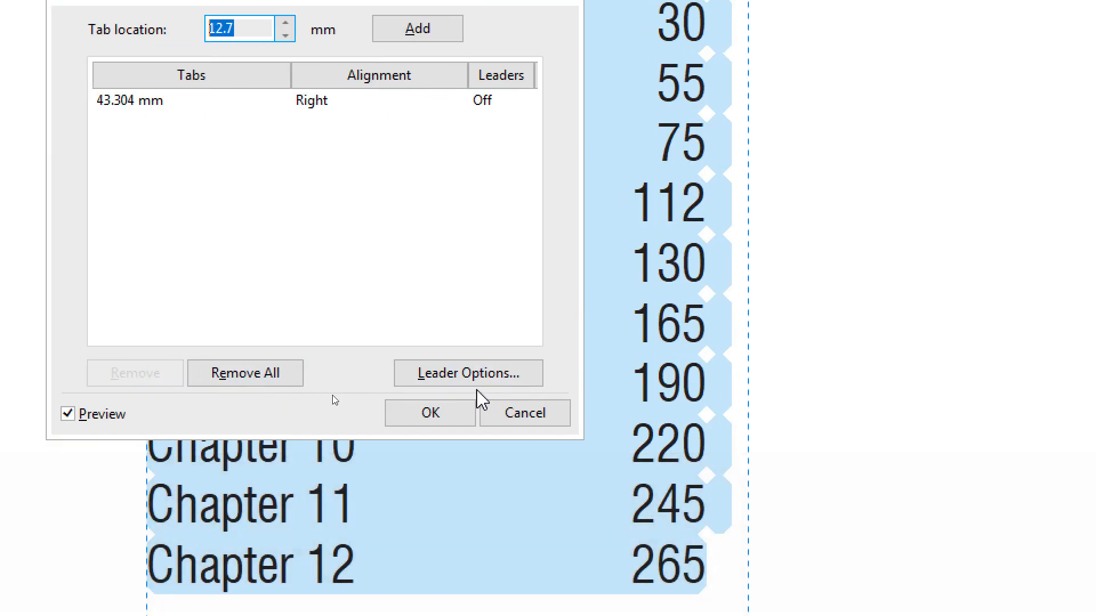
Open the leader options for the tab and try a hyphen as the leader character
{"action": "left_click", "coordinate": [446, 372]}
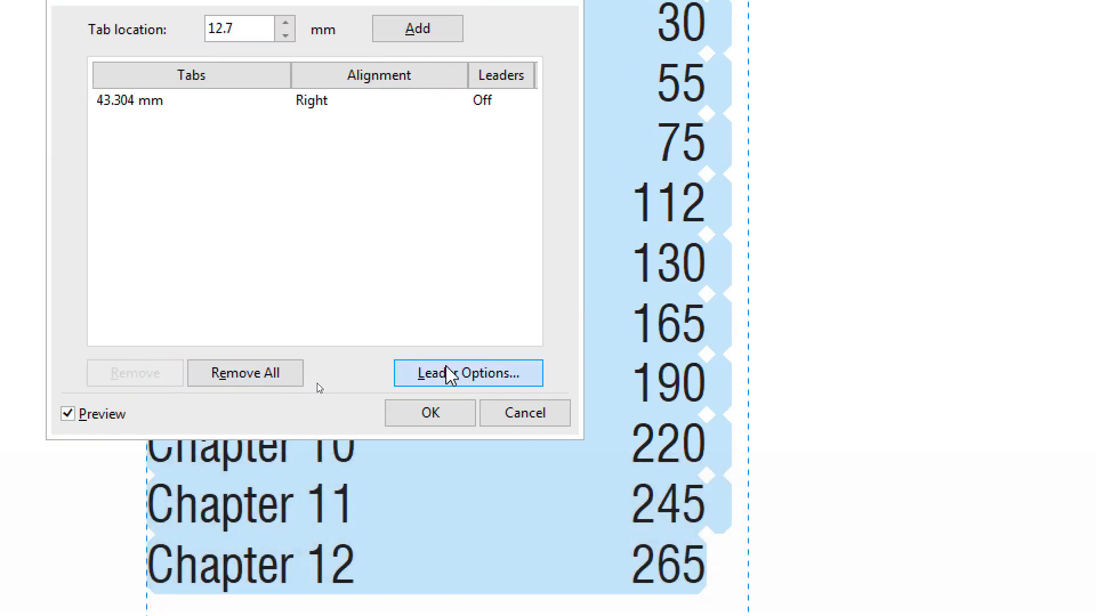
{"action": "left_click_drag", "start_coordinate": [276, 142], "coordinate": [277, 243]}
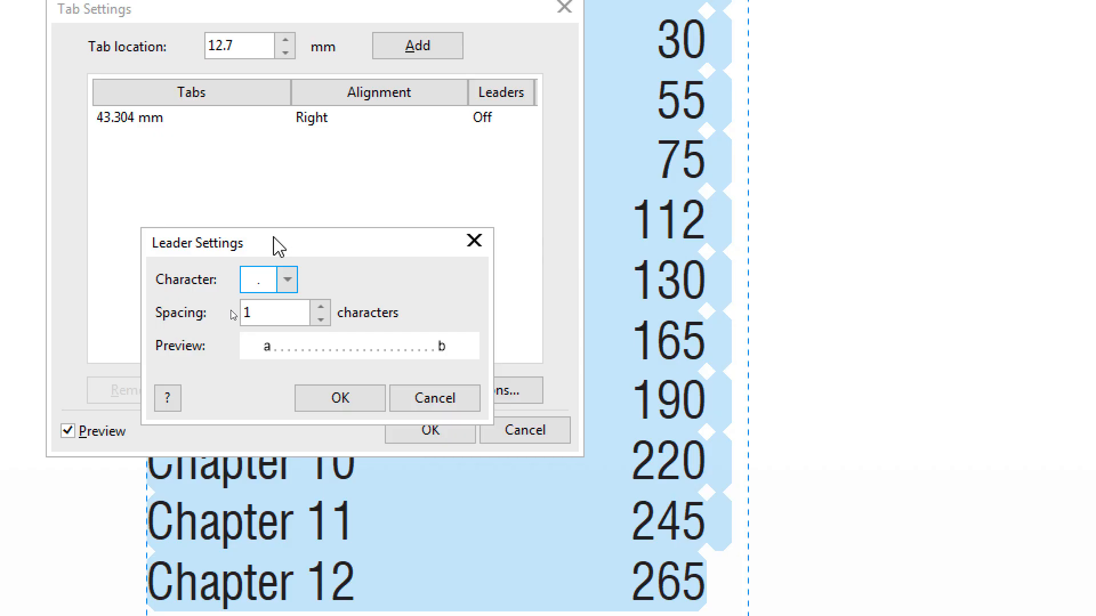
{"action": "left_click", "coordinate": [291, 282]}
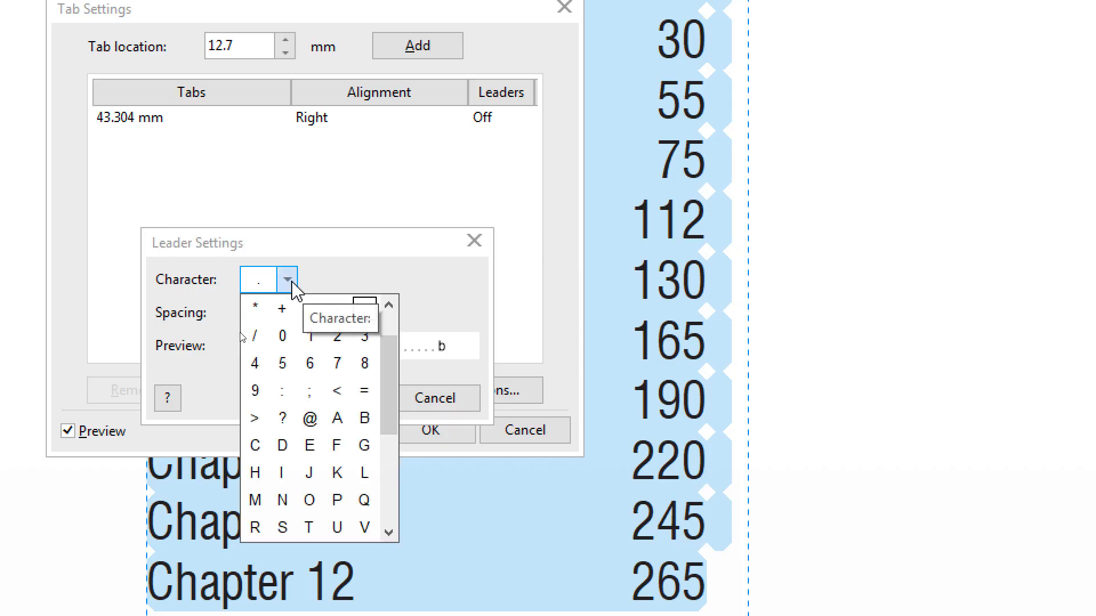
{"action": "left_click_drag", "start_coordinate": [395, 376], "coordinate": [393, 350]}
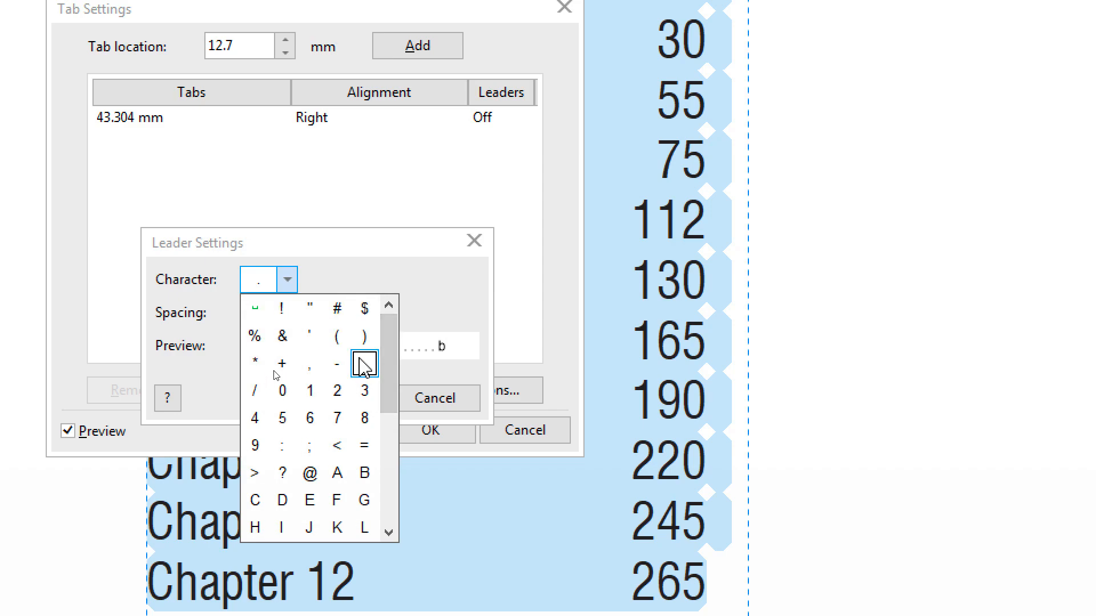
{"action": "left_click", "coordinate": [333, 369]}
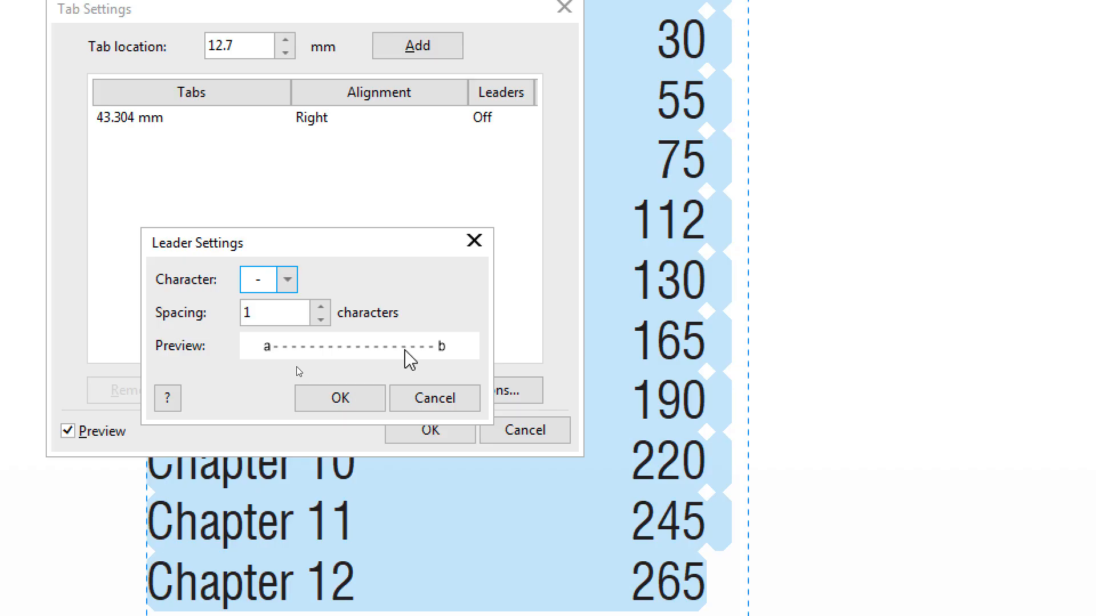
Set the leader character to a period and accept the leader settings
{"action": "left_click", "coordinate": [288, 279]}
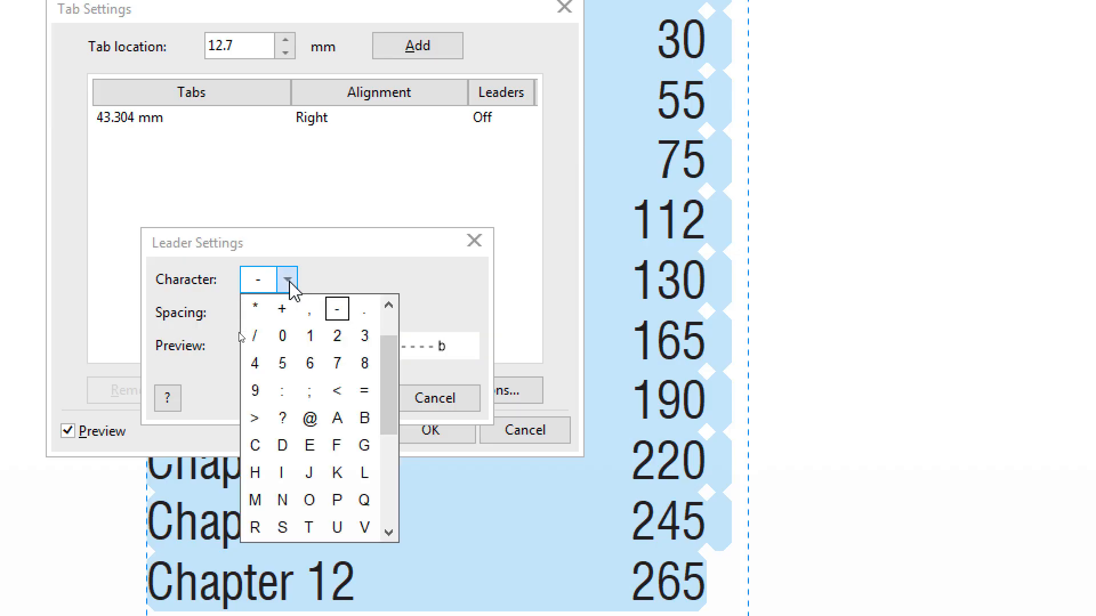
{"action": "left_click", "coordinate": [363, 316]}
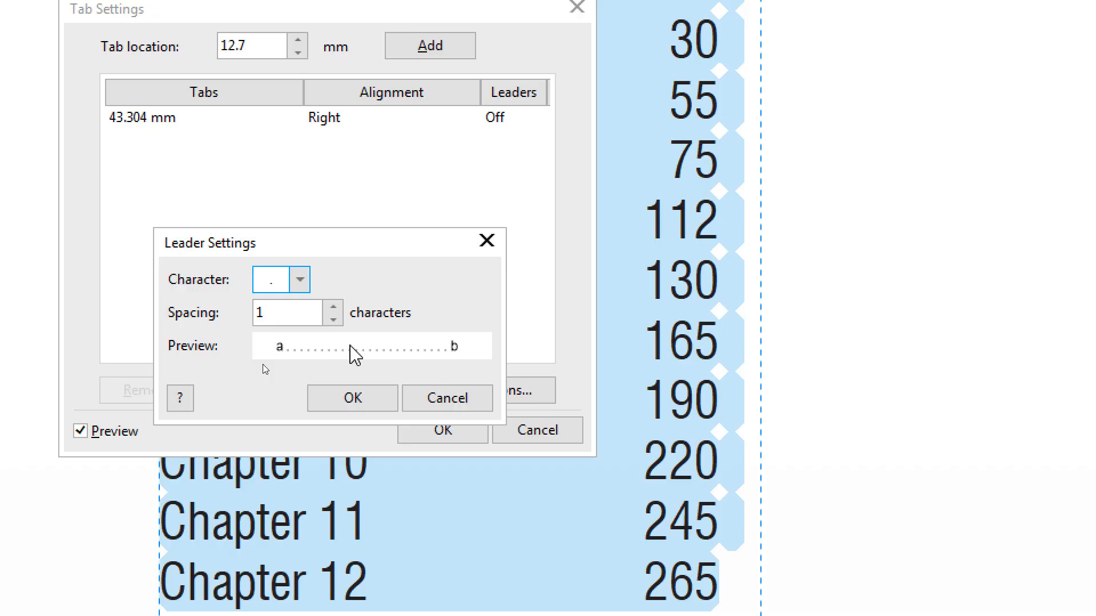
{"action": "left_click", "coordinate": [358, 399]}
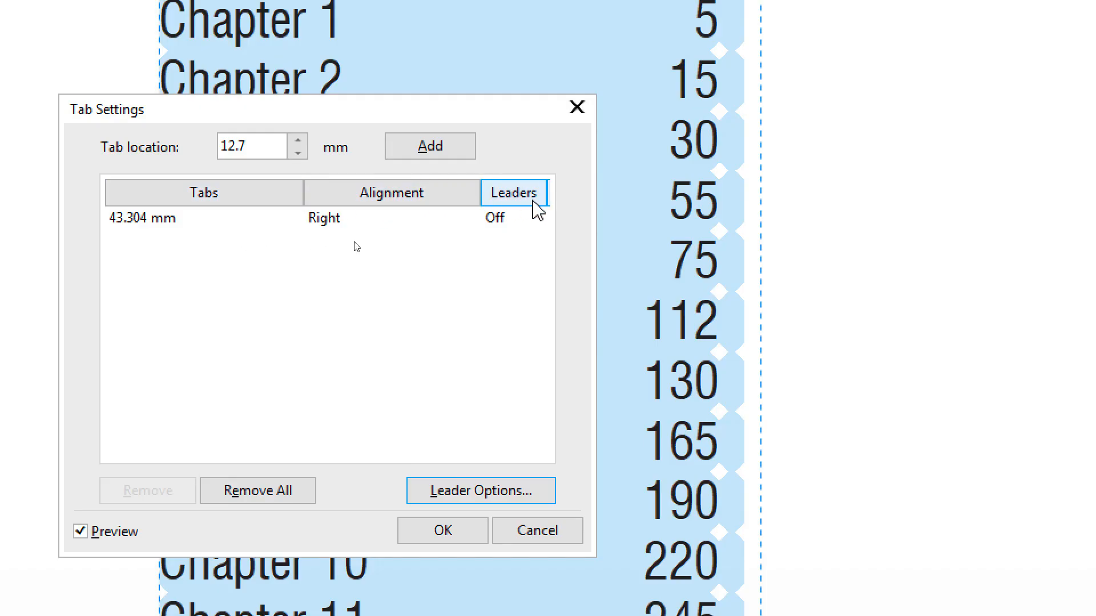
Turn leaders on for the chapter list's right-aligned tab and apply the tab settings
{"action": "left_click", "coordinate": [162, 221]}
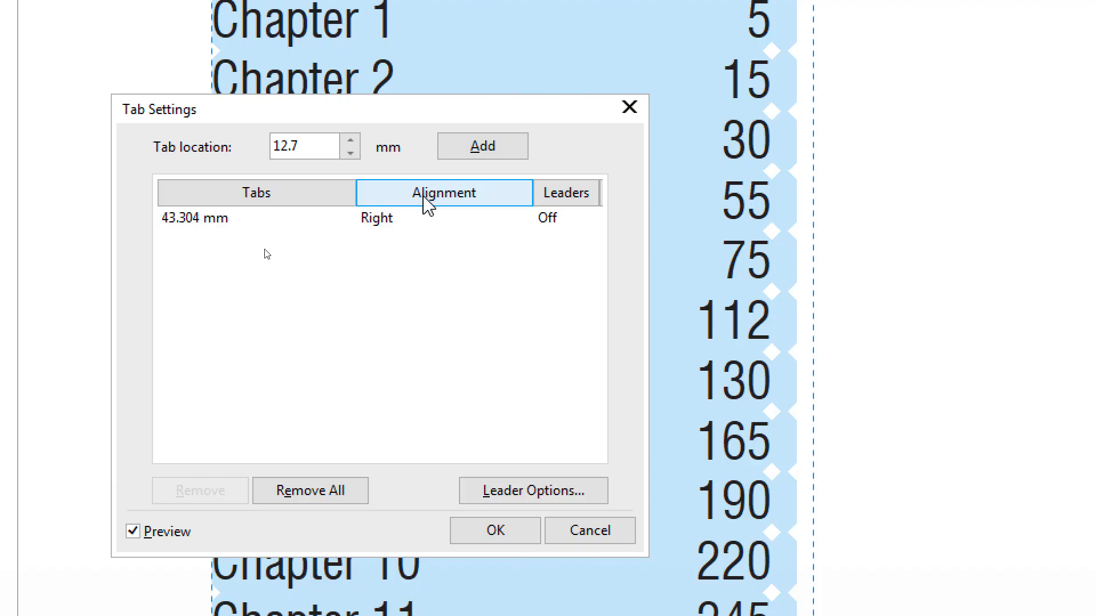
{"action": "left_click", "coordinate": [391, 224]}
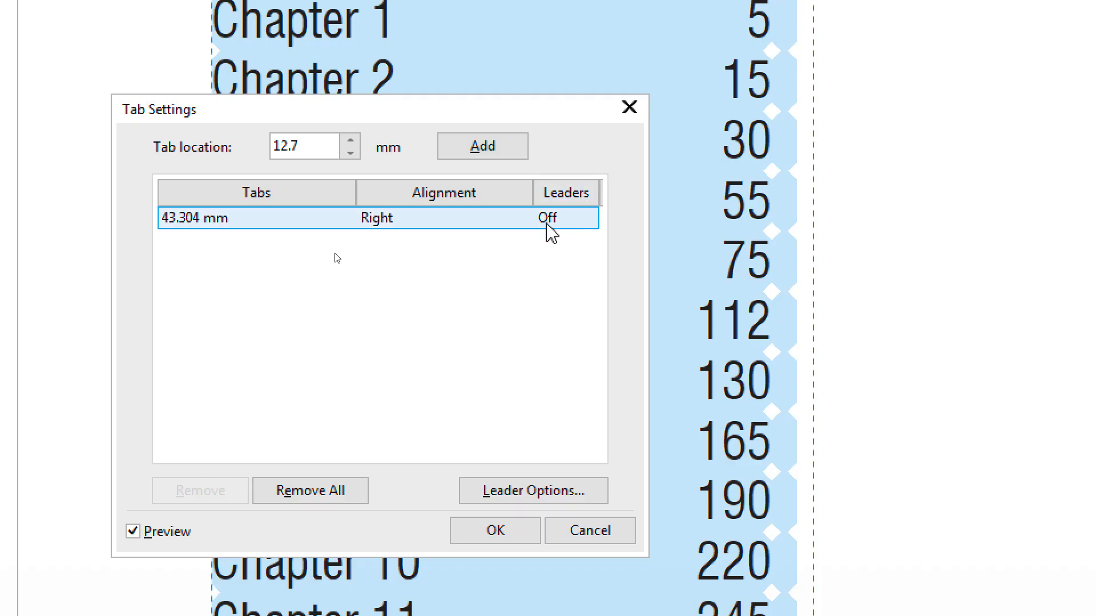
{"action": "left_click", "coordinate": [565, 223]}
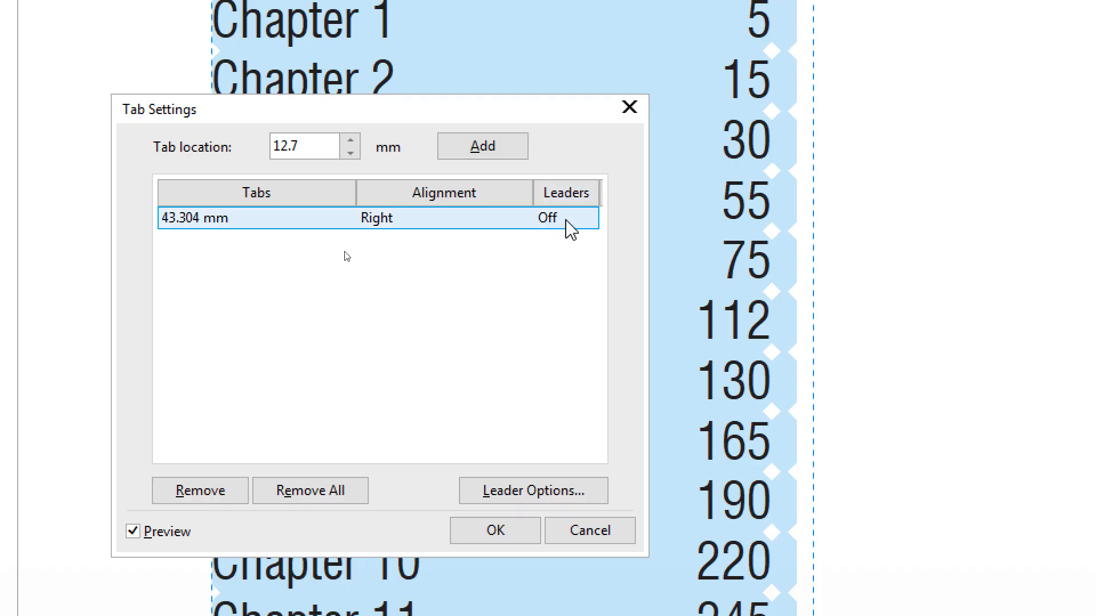
{"action": "left_click", "coordinate": [464, 287]}
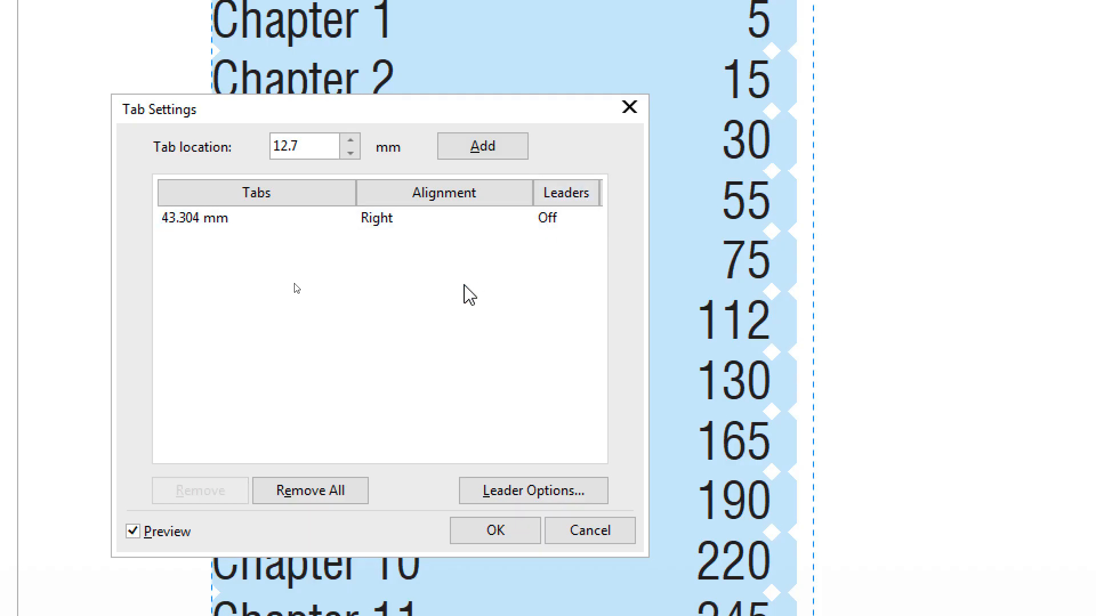
{"action": "left_click", "coordinate": [563, 219]}
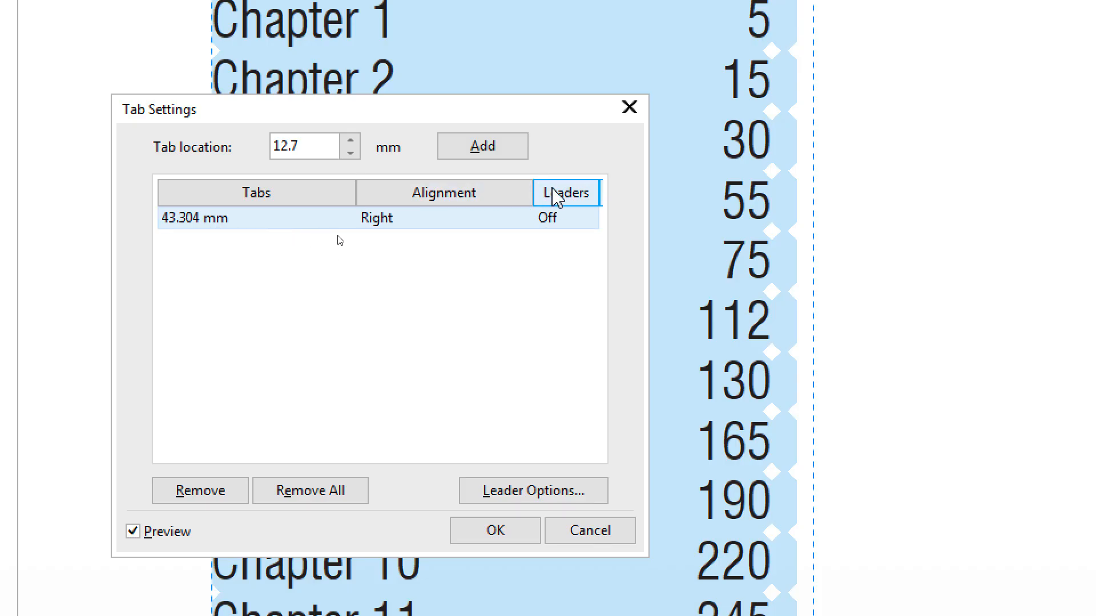
{"action": "left_click", "coordinate": [556, 219]}
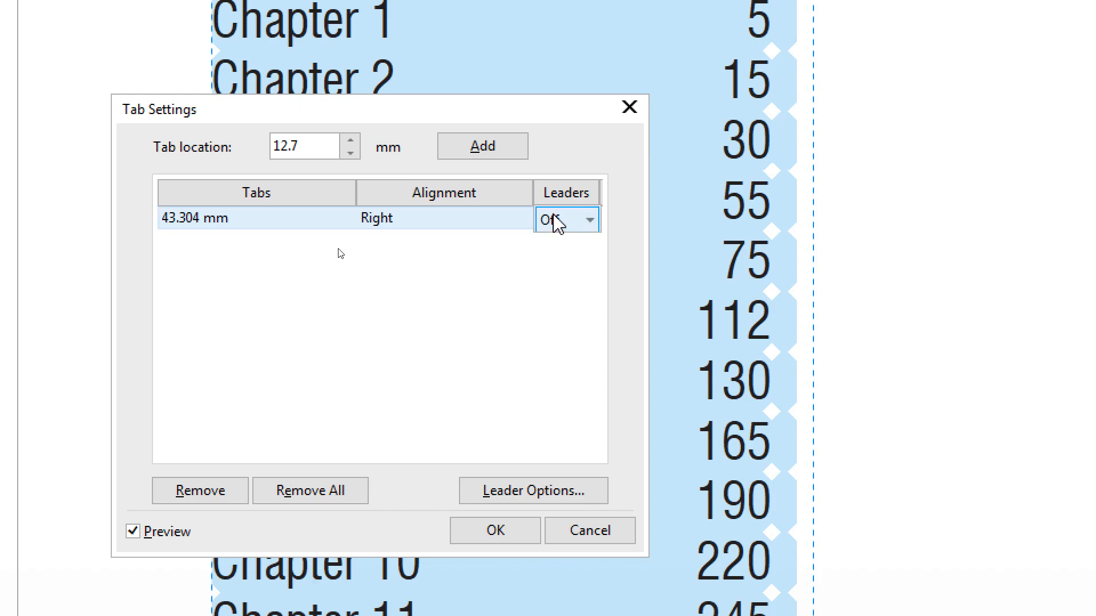
{"action": "left_click", "coordinate": [591, 221]}
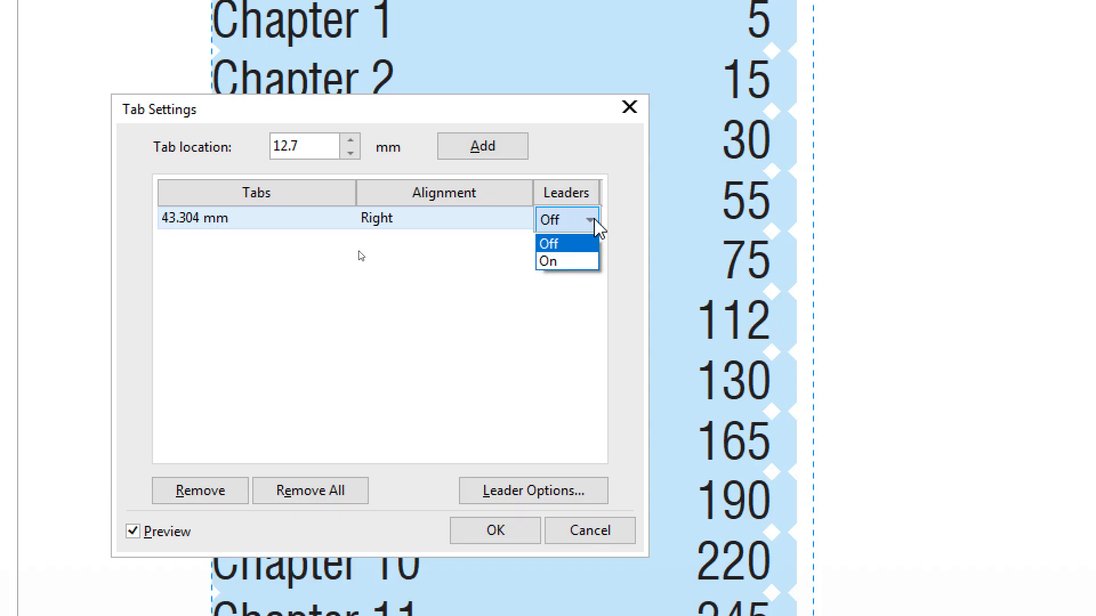
{"action": "left_click", "coordinate": [547, 261]}
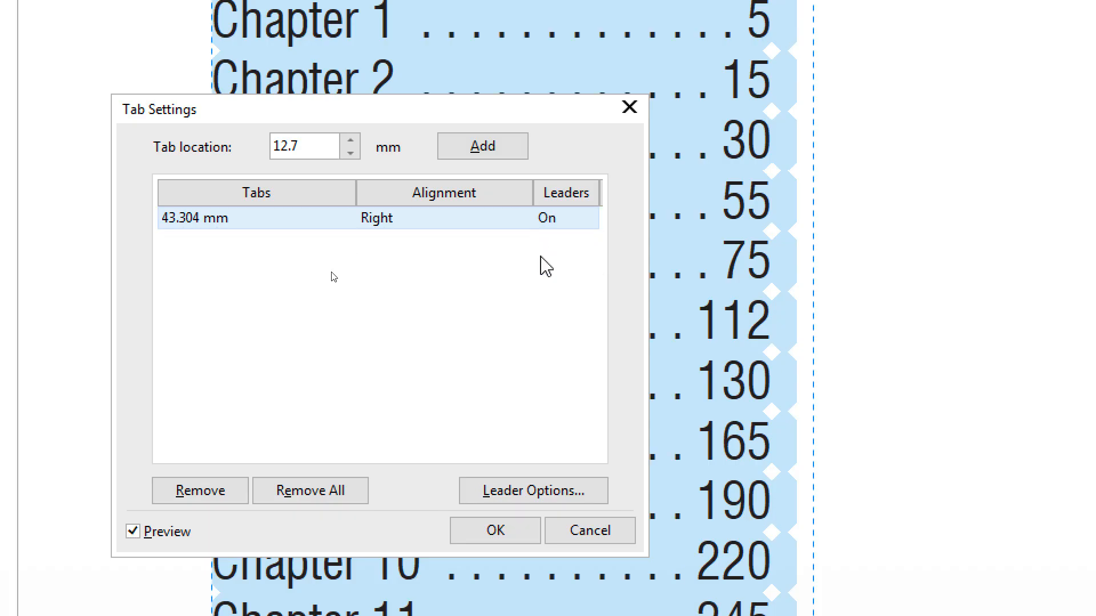
{"action": "left_click", "coordinate": [494, 532]}
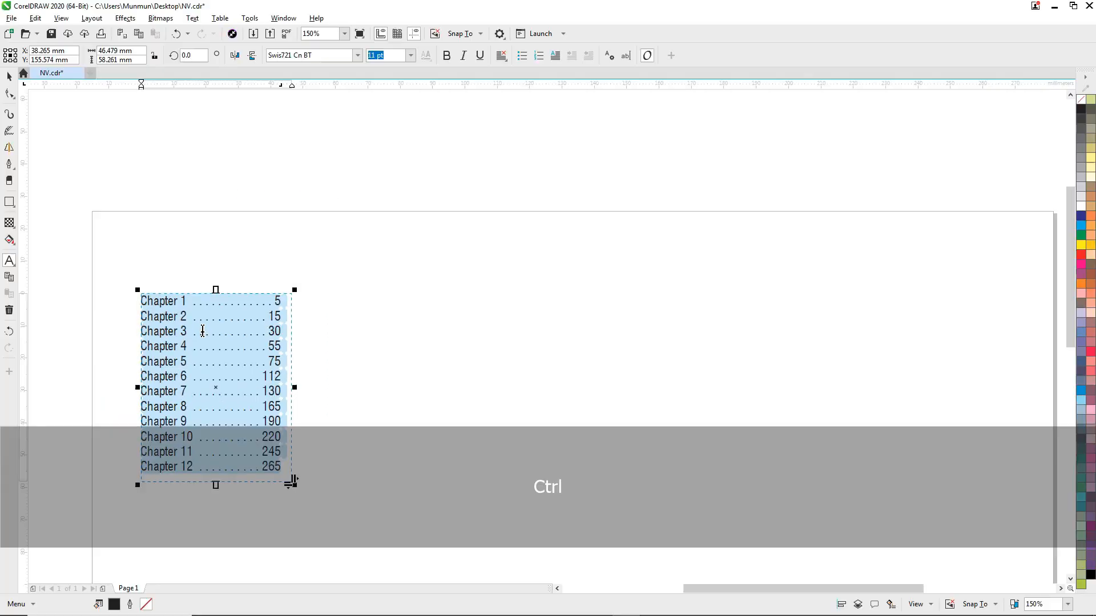
Reduce the dot leader spacing of the chapter list's right-aligned tab to 0 characters and apply the tab settings
{"action": "scroll", "coordinate": [233, 274], "scroll_direction": "up", "scroll_amount": 2}
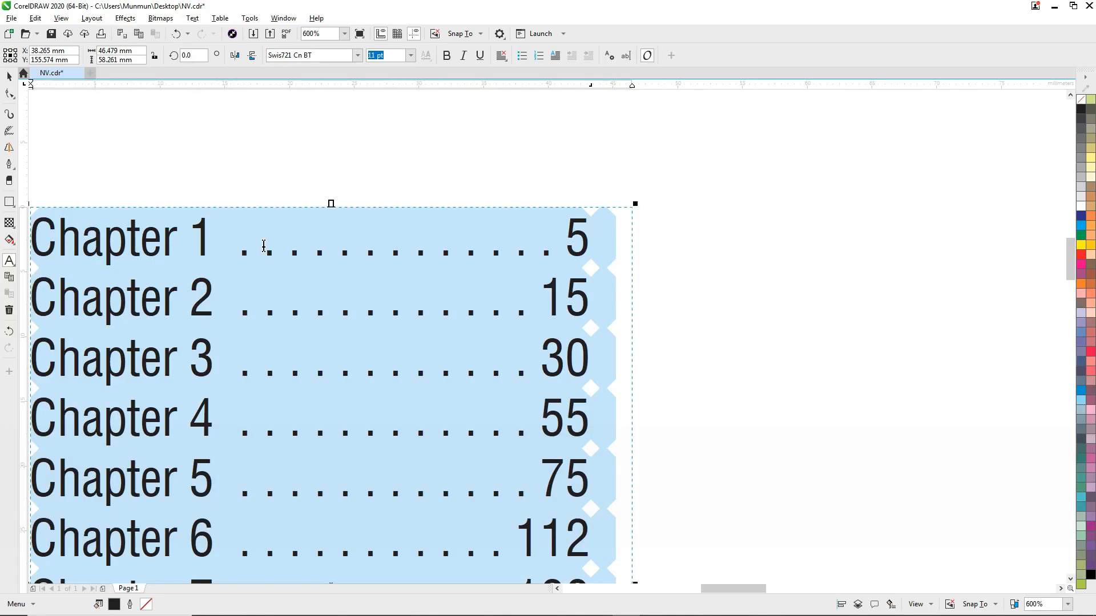
{"action": "scroll", "coordinate": [345, 306], "scroll_direction": "down", "scroll_amount": 1}
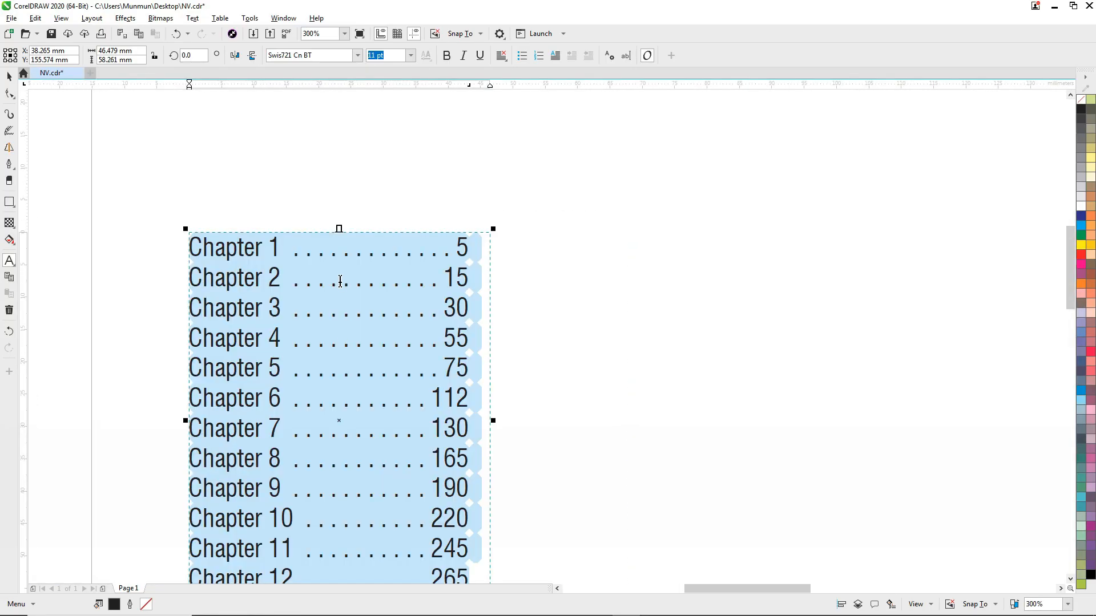
{"action": "scroll", "coordinate": [338, 279], "scroll_direction": "up", "scroll_amount": 1}
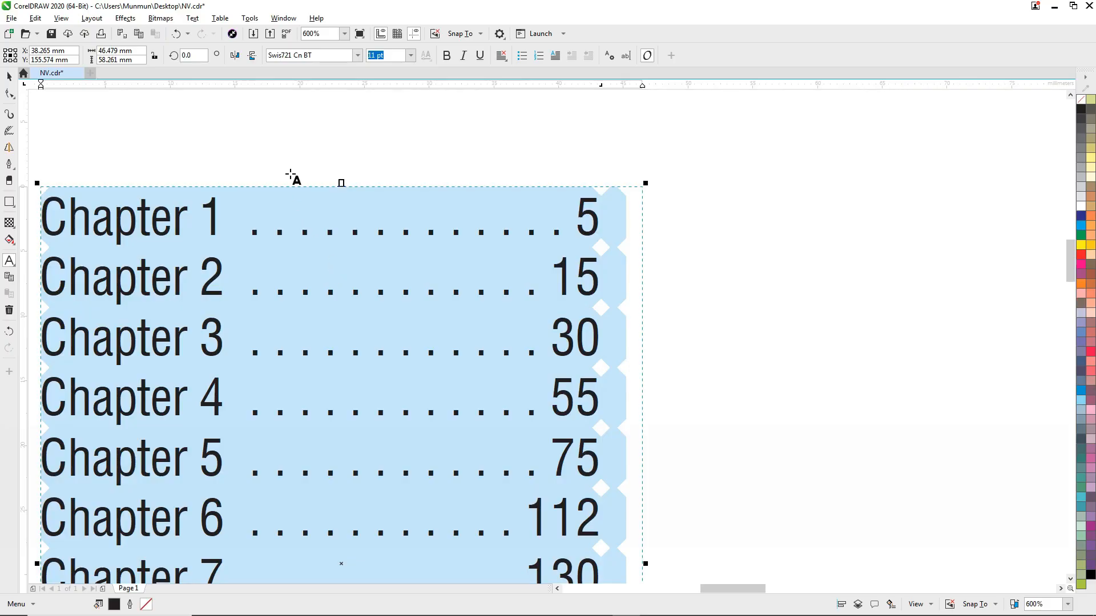
{"action": "left_click", "coordinate": [203, 21]}
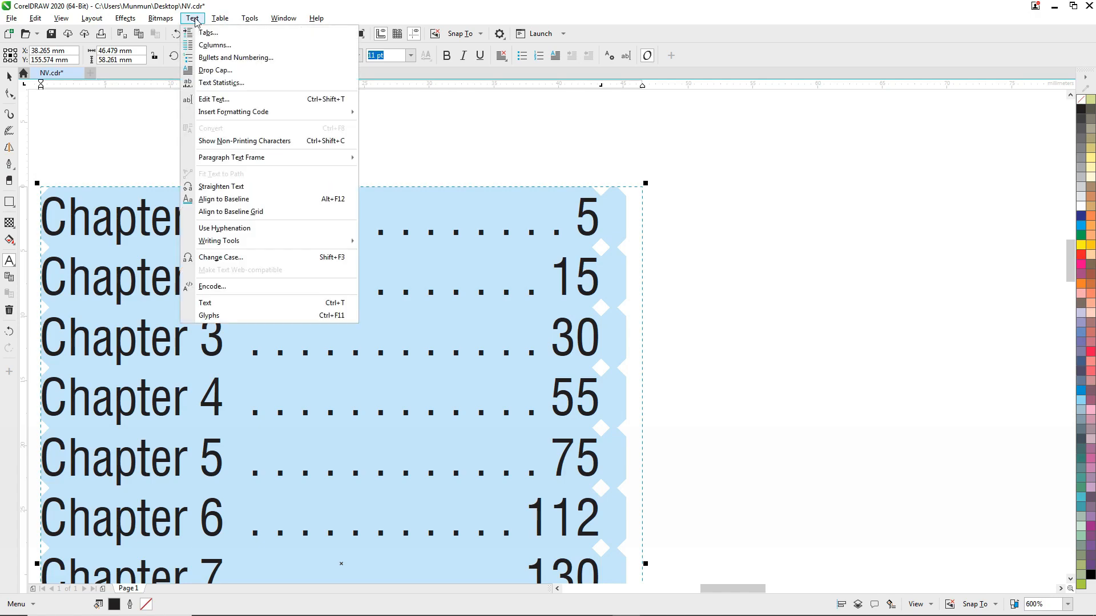
{"action": "left_click", "coordinate": [205, 33]}
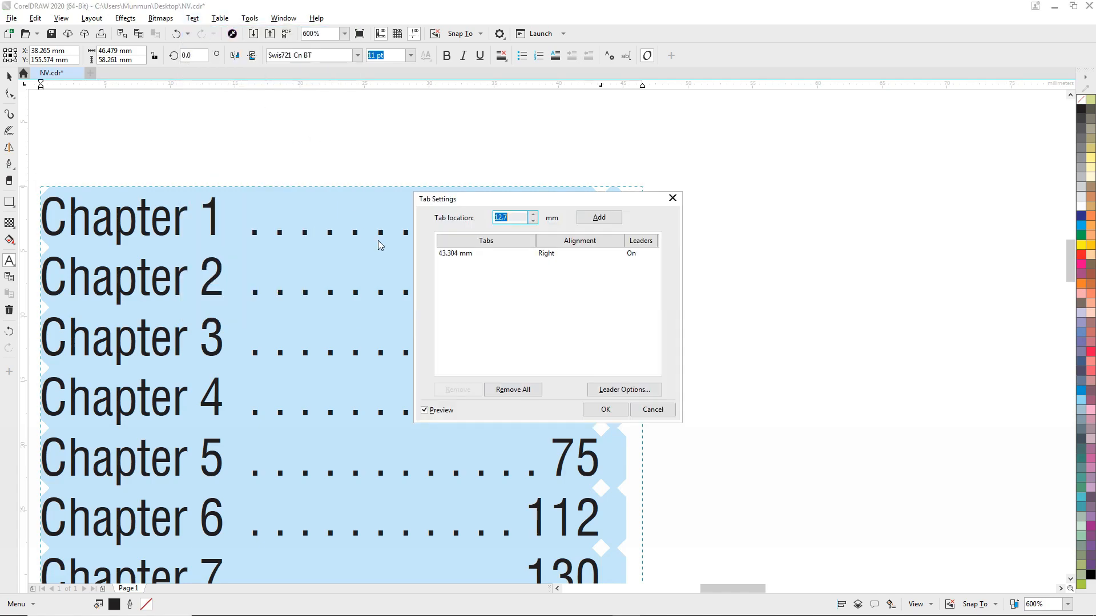
{"action": "left_click", "coordinate": [619, 396]}
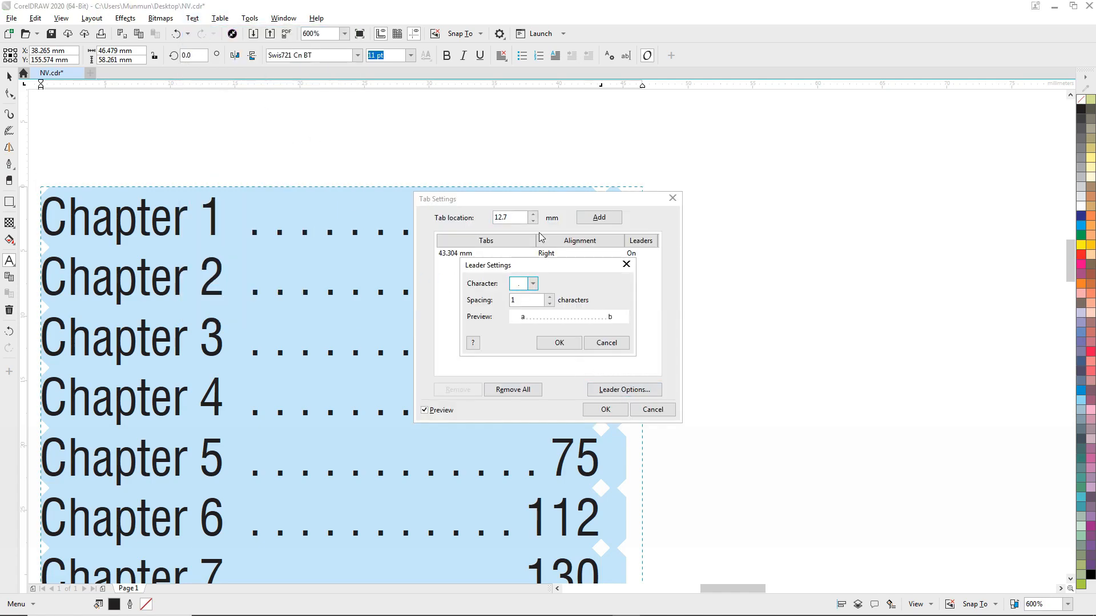
{"action": "left_click", "coordinate": [550, 303]}
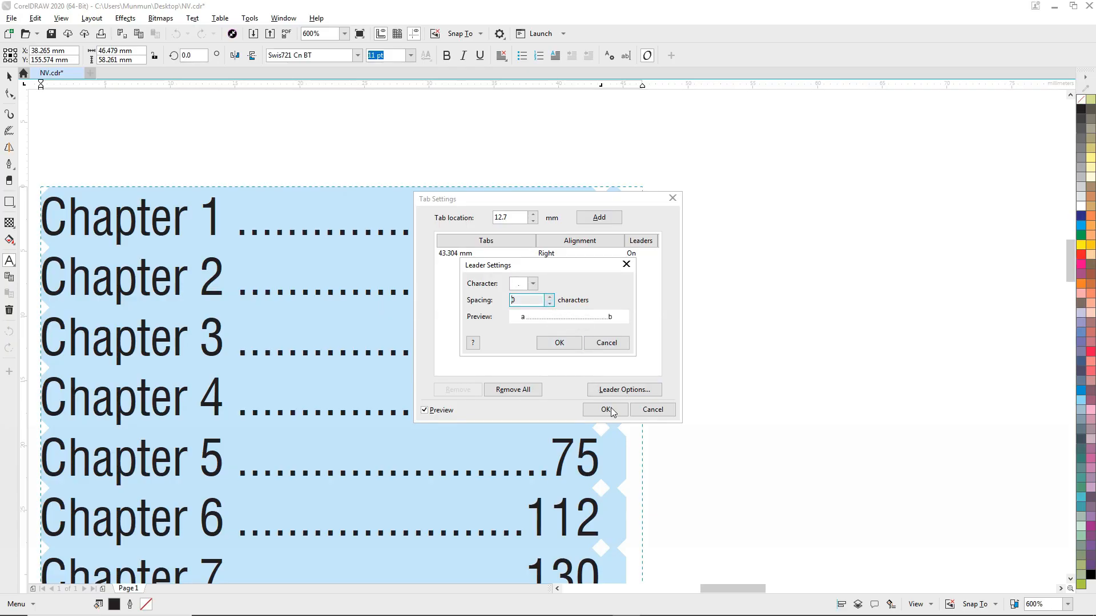
{"action": "left_click", "coordinate": [560, 343]}
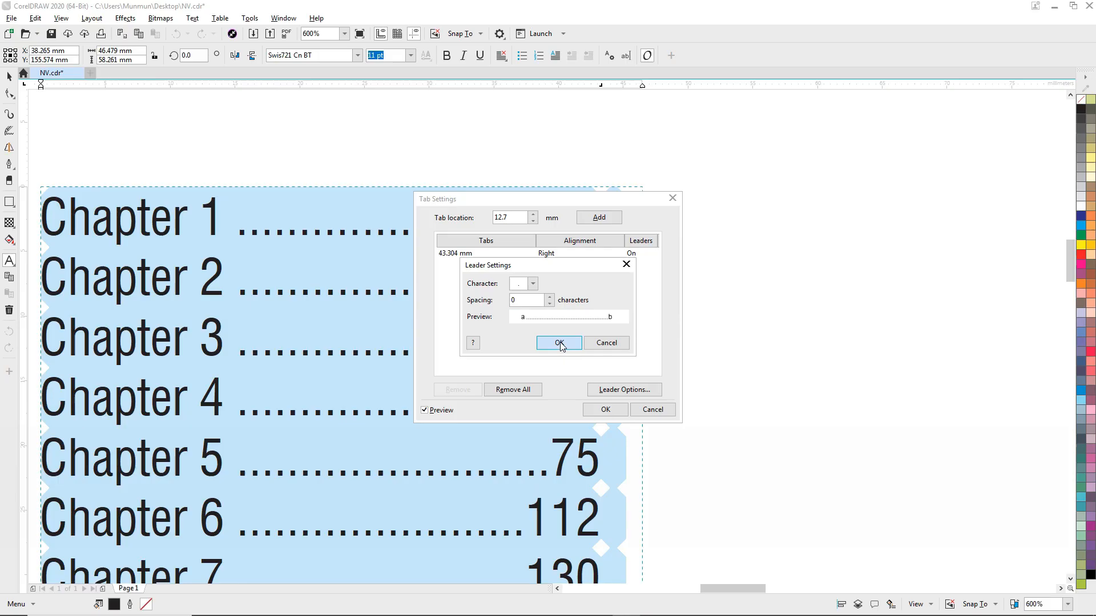
{"action": "left_click", "coordinate": [603, 410]}
Clear the text highlight on the chapter list and inspect the tightened dot leaders up close
{"action": "scroll", "coordinate": [448, 250], "scroll_direction": "down", "scroll_amount": 2}
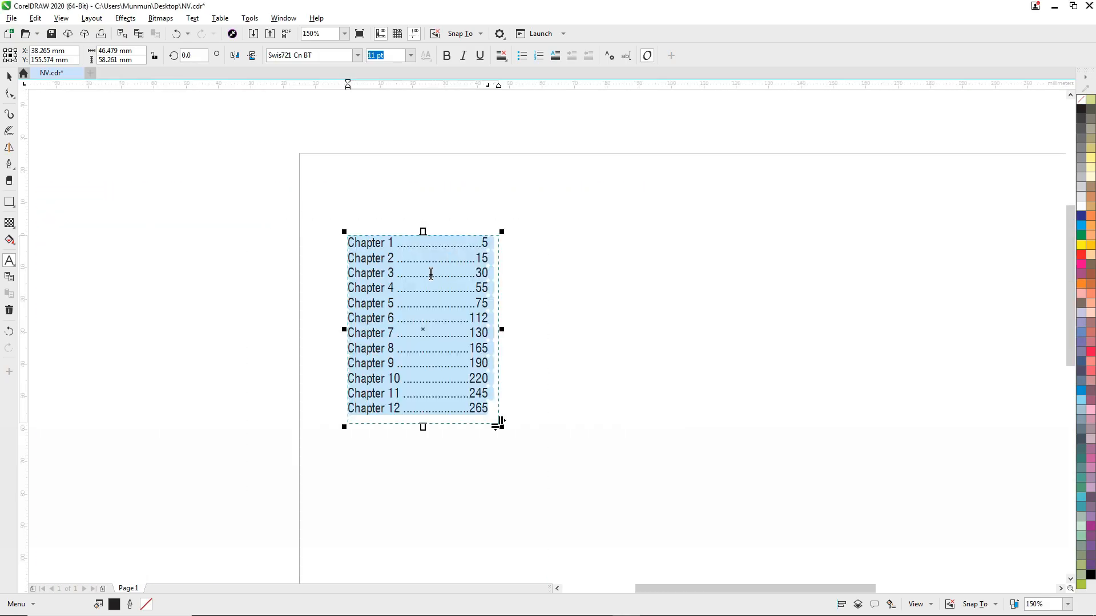
{"action": "left_click", "coordinate": [432, 273]}
{"action": "scroll", "coordinate": [449, 269], "scroll_direction": "up", "scroll_amount": 1}
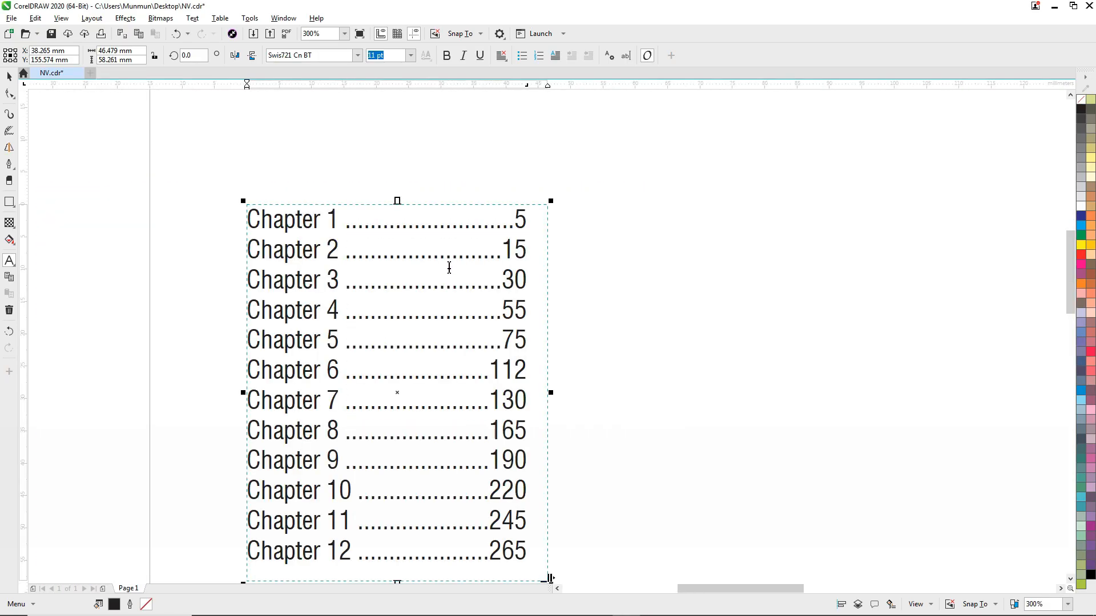